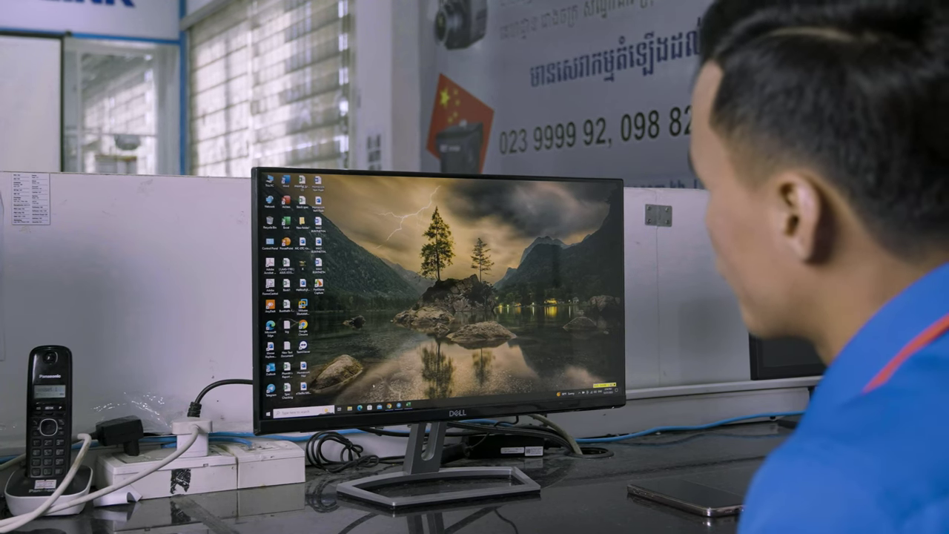
# Open the Windows Update page in Settings and choose to stay on Windows 10 for now
pyautogui.press('super')
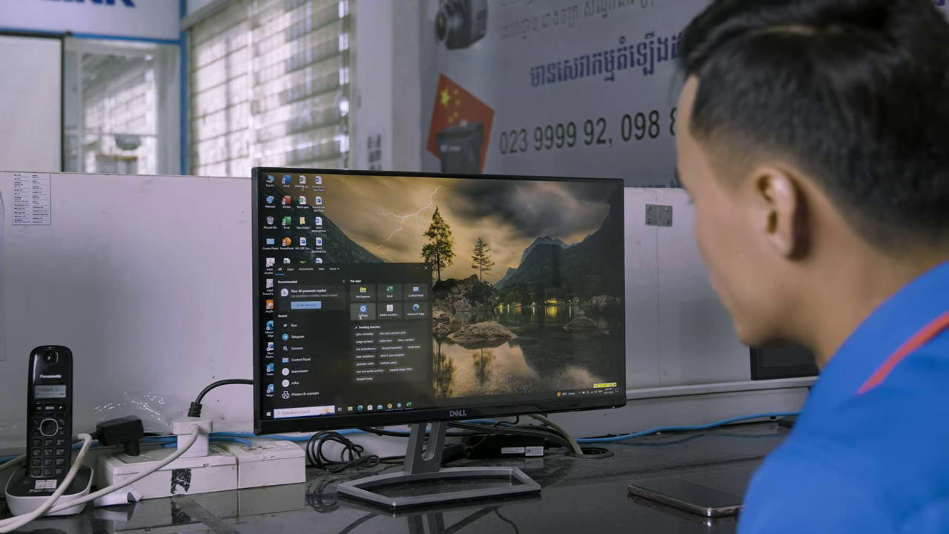
pyautogui.click(363, 309)
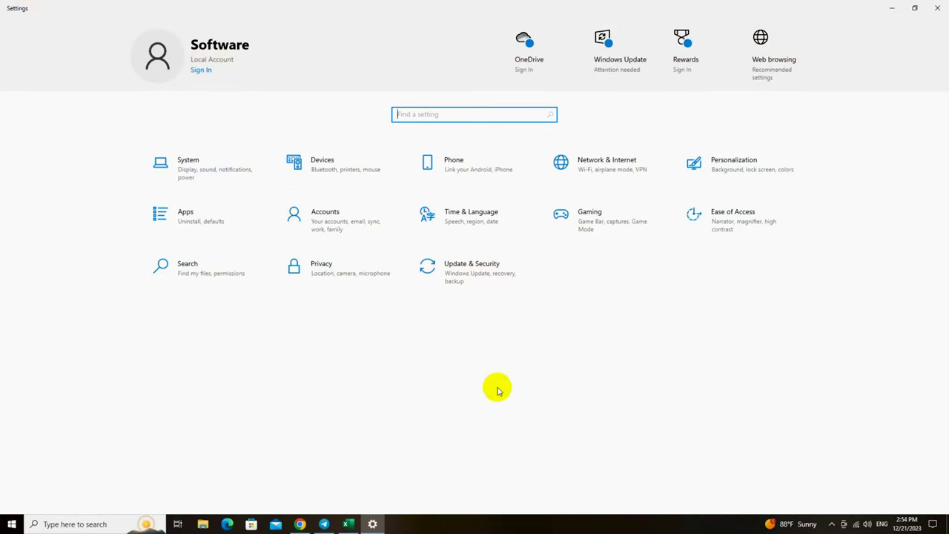
pyautogui.click(486, 273)
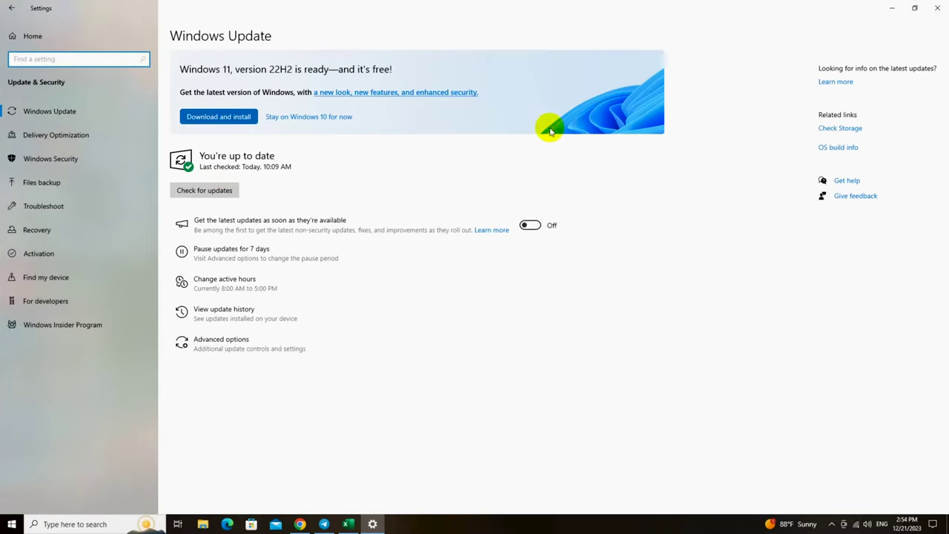
pyautogui.click(320, 118)
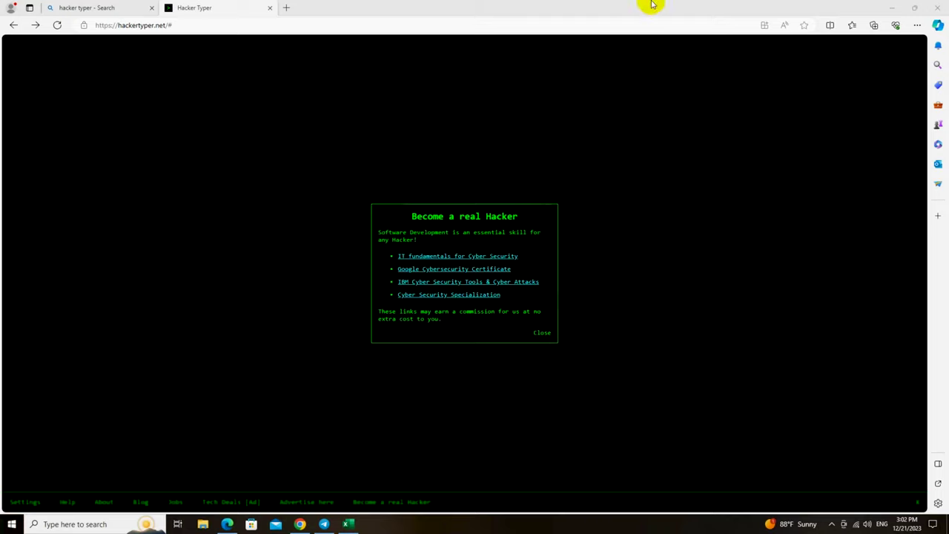
# Minimize the browser window and open the Windows Security page under Update & Security in Settings
pyautogui.click(892, 7)
pyautogui.click(89, 524)
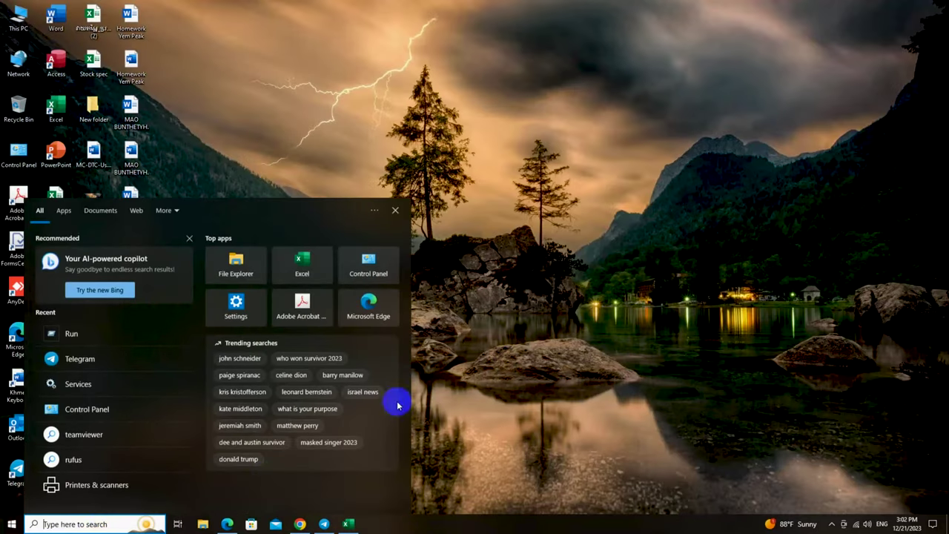
pyautogui.click(74, 383)
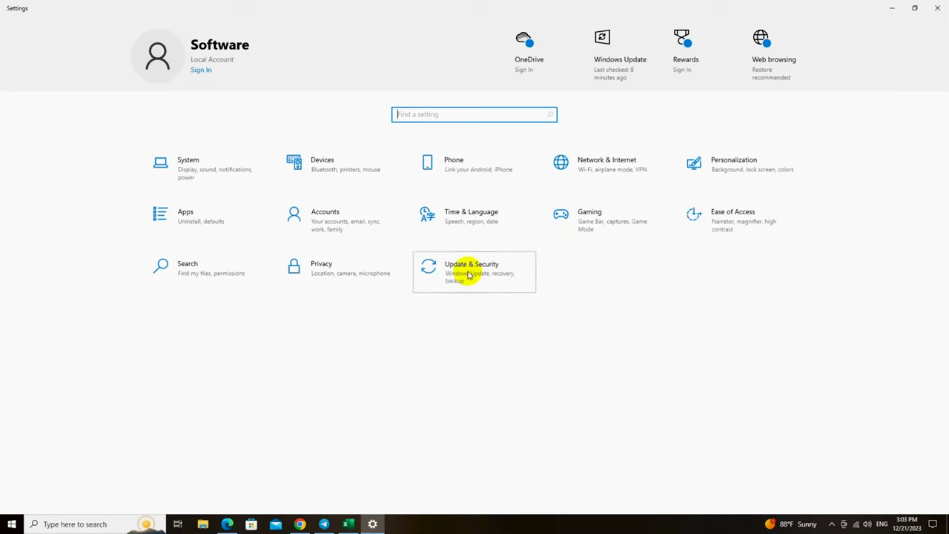
pyautogui.click(469, 276)
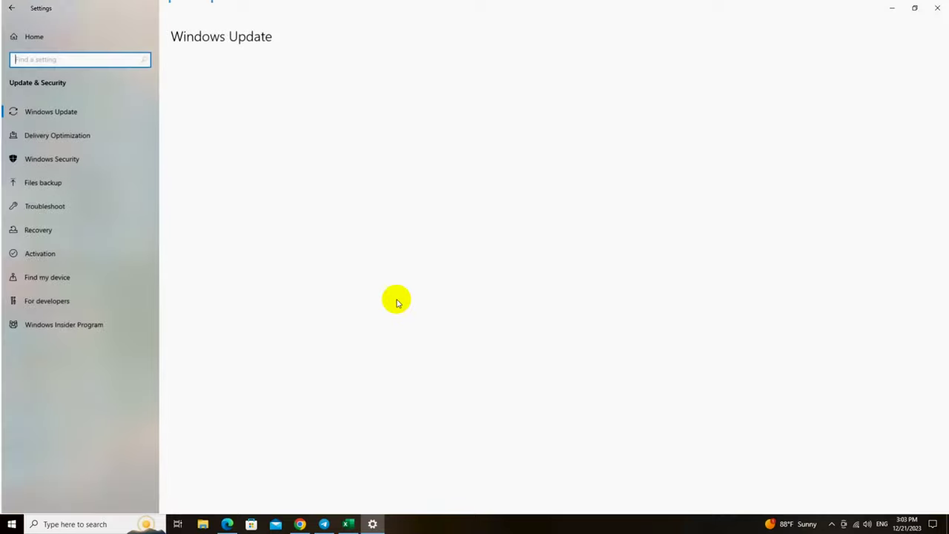
pyautogui.click(64, 164)
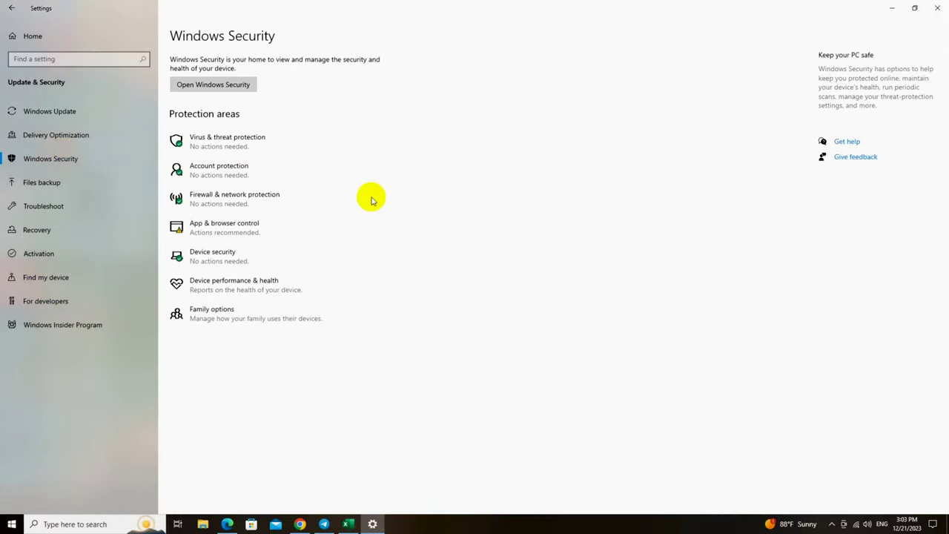
# Start a quick scan from the Virus & threat protection scan options, and close the security window
pyautogui.click(211, 147)
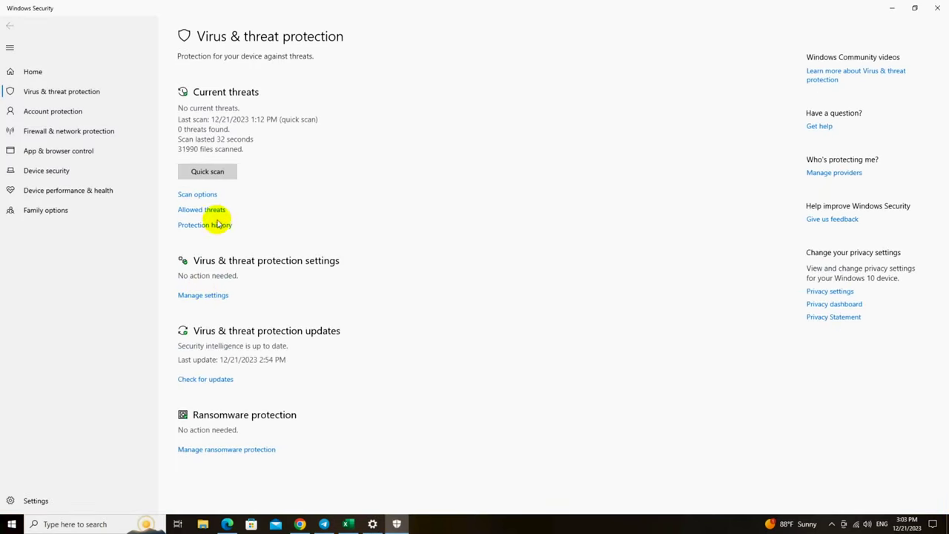
pyautogui.click(197, 195)
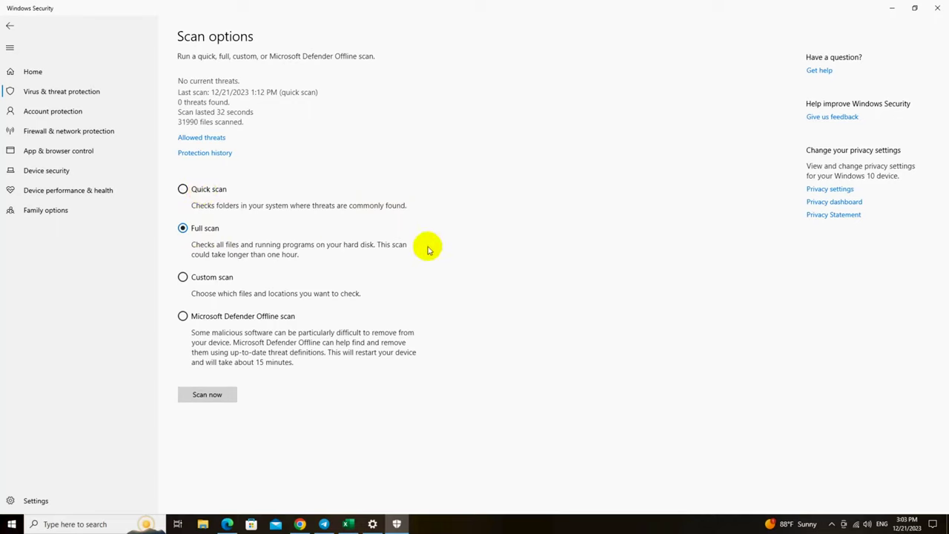
pyautogui.click(184, 189)
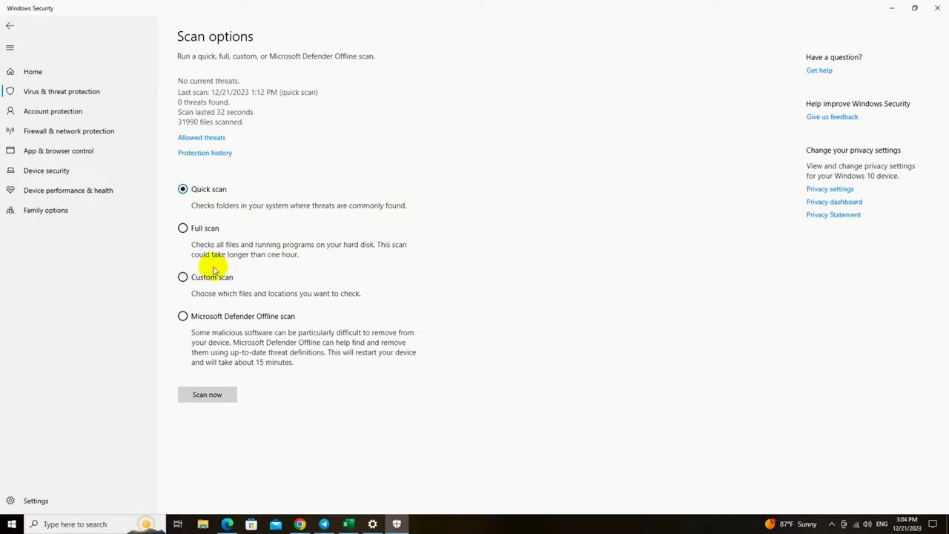
pyautogui.click(214, 393)
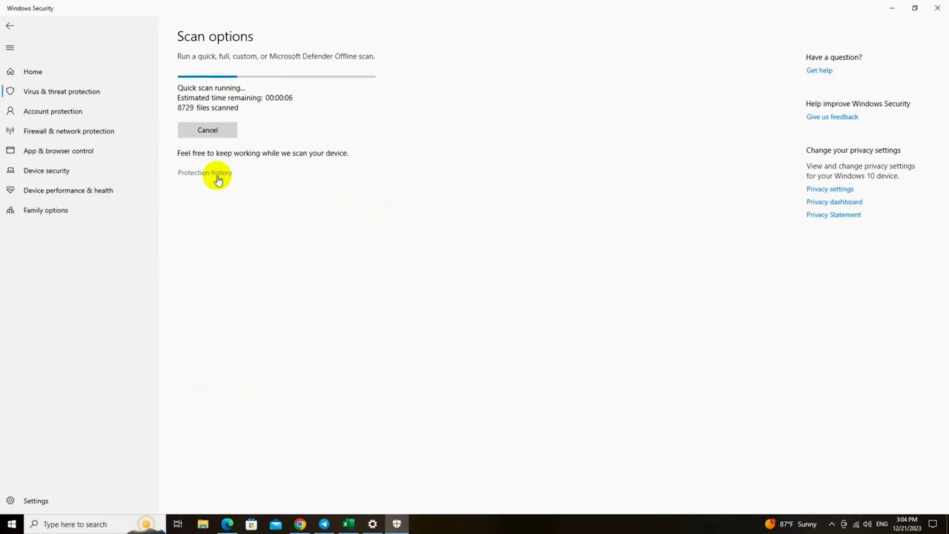
pyautogui.click(938, 7)
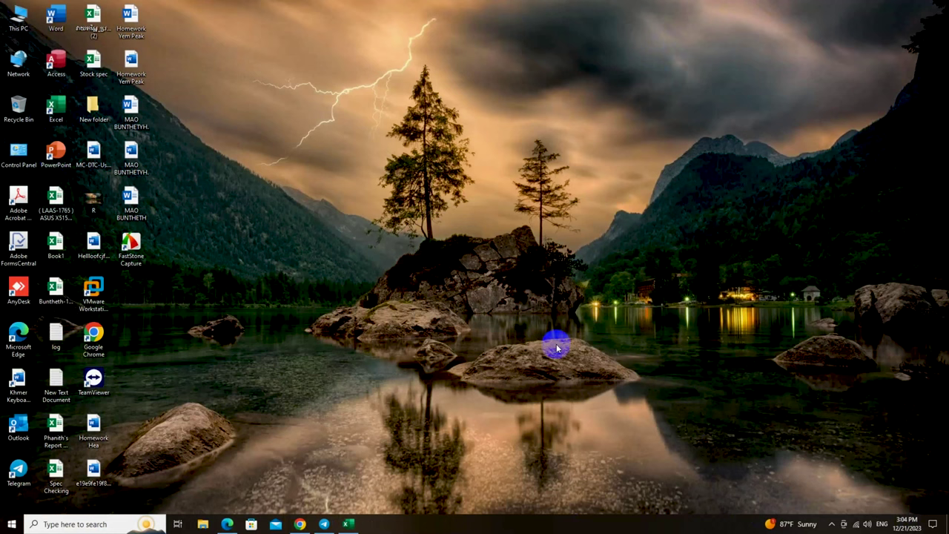
# Open the Windows Prefetch folder by running "prefetch", granting access to the folder
pyautogui.click(90, 524)
pyautogui.write('run')
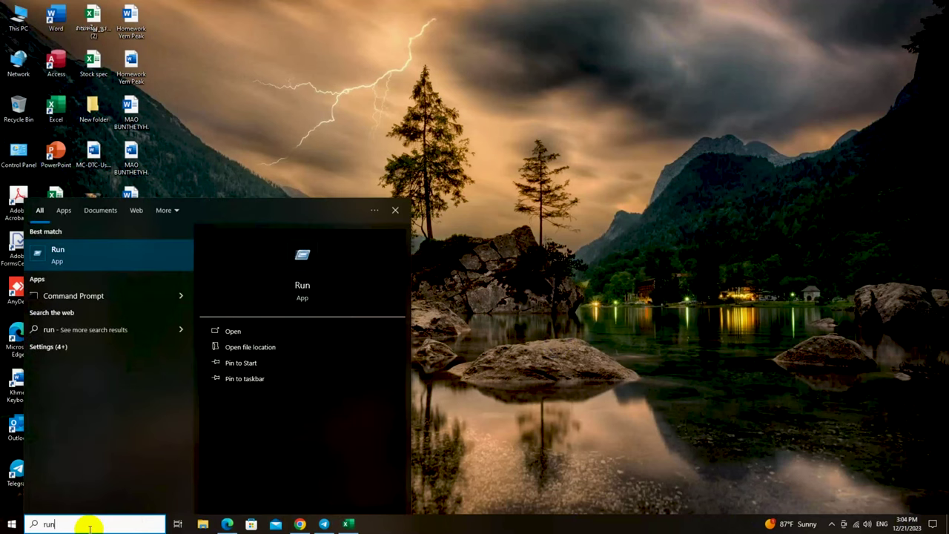
pyautogui.press('Return')
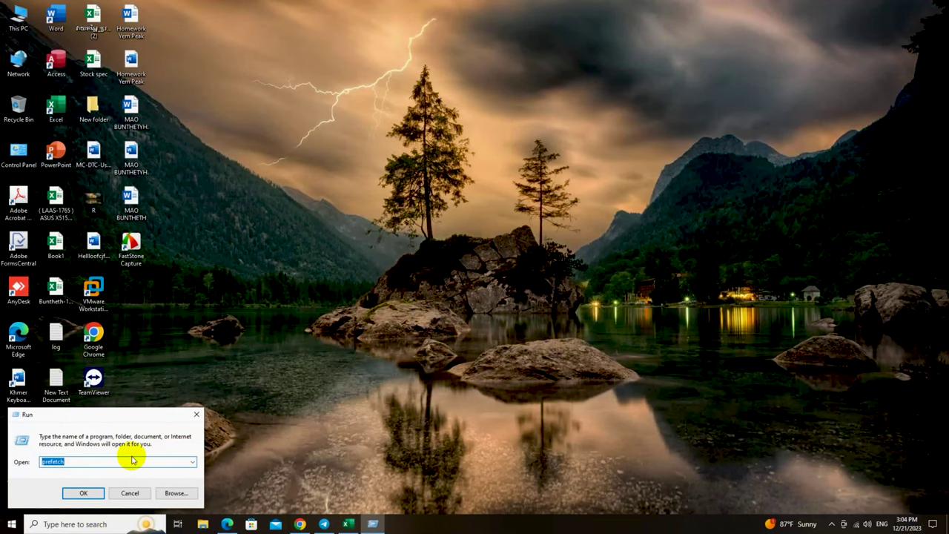
pyautogui.press('Return')
pyautogui.click(486, 275)
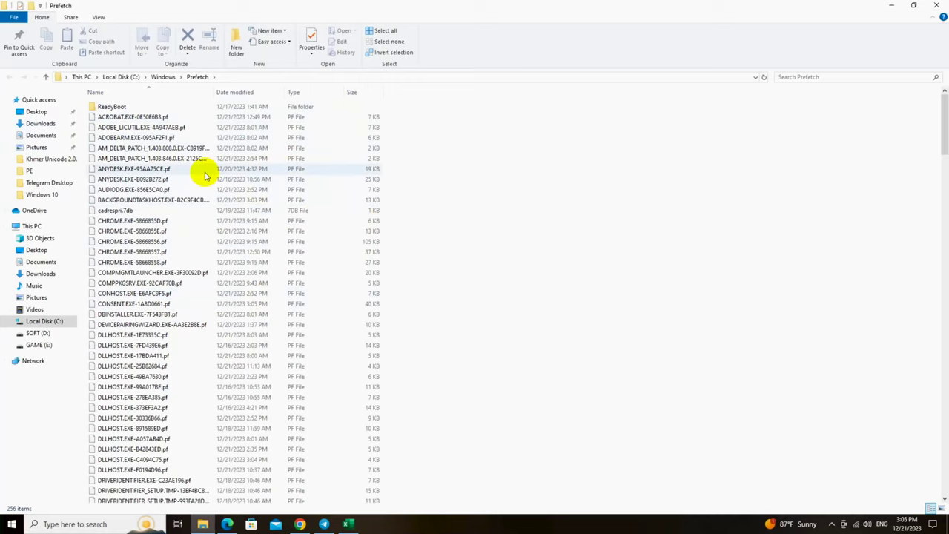
# Delete everything in the Prefetch folder, skipping the file in use, and close the folder
pyautogui.hotkey('ctrl', 'a')
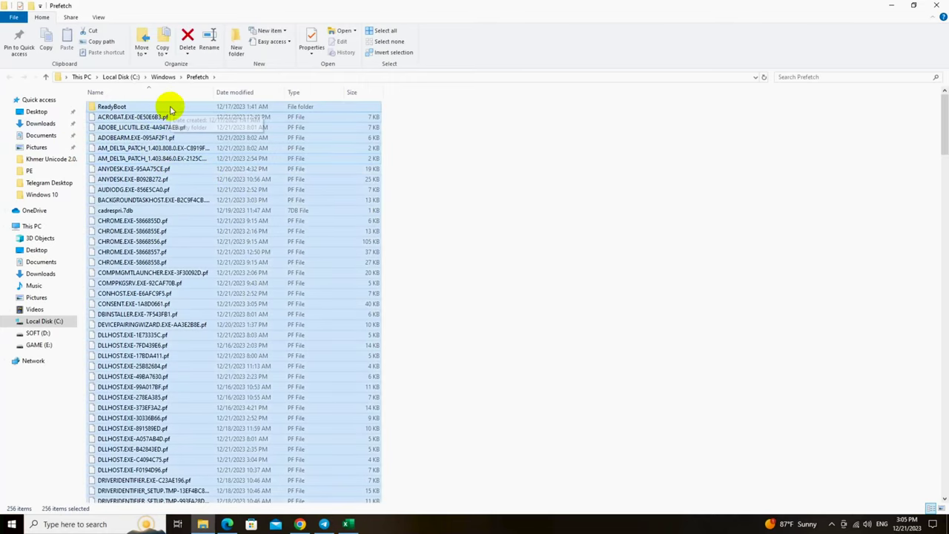
pyautogui.press('Delete')
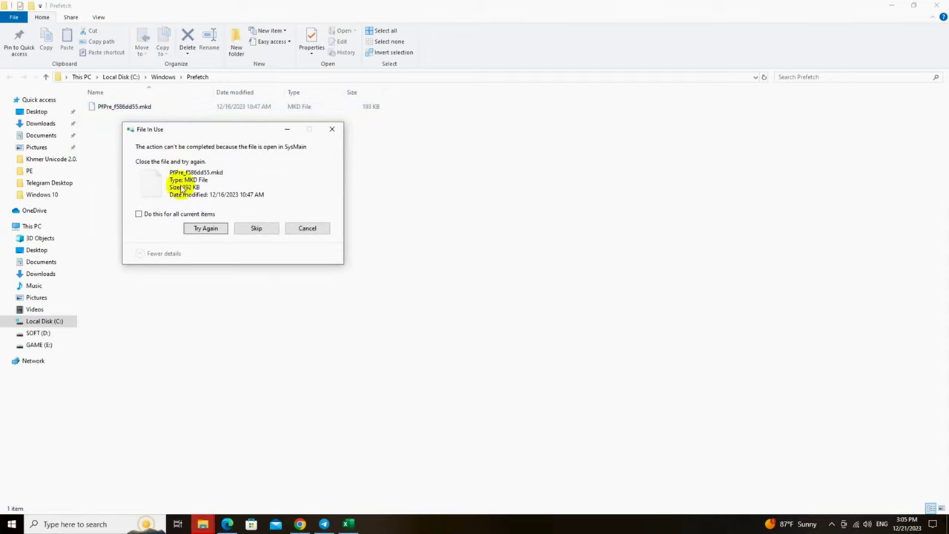
pyautogui.click(256, 229)
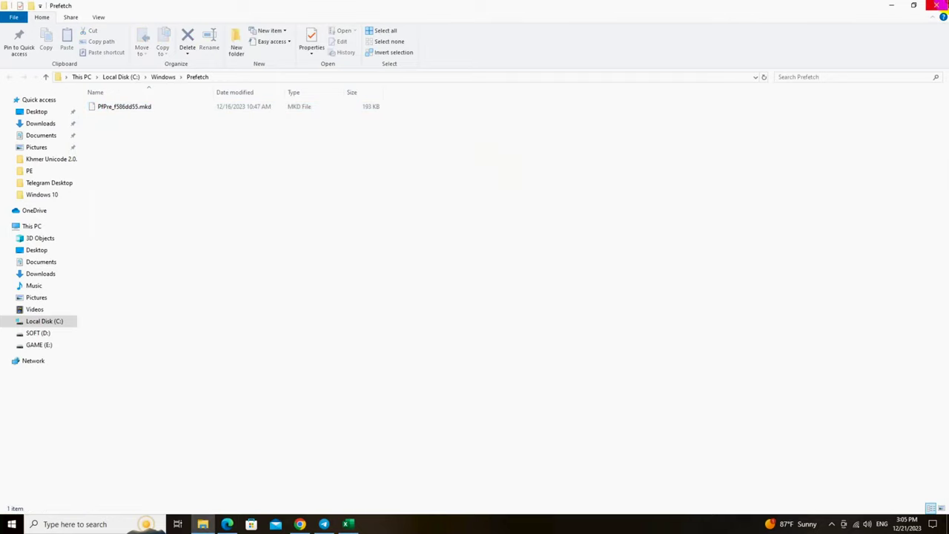
pyautogui.click(937, 5)
# Open the Windows Temp folder by running "temp"
pyautogui.click(84, 524)
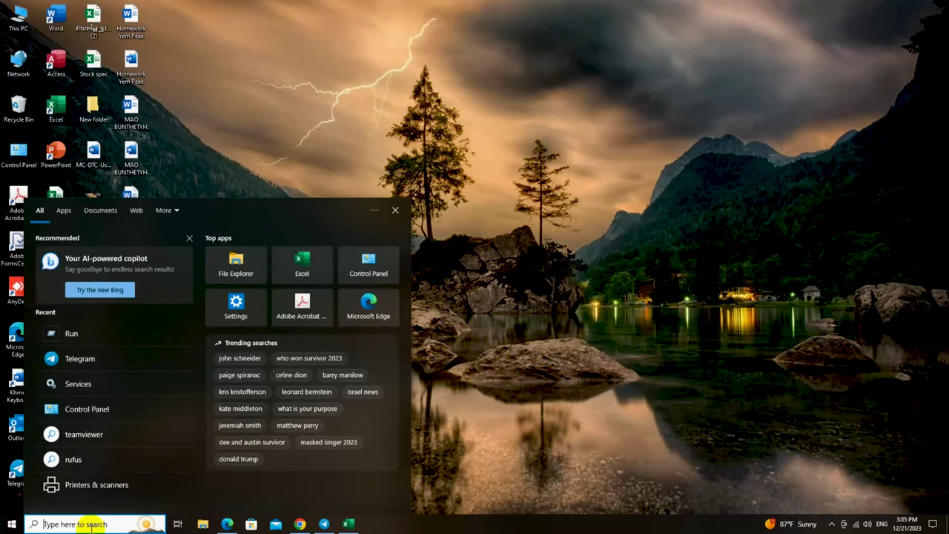
pyautogui.write('run')
pyautogui.press('Return')
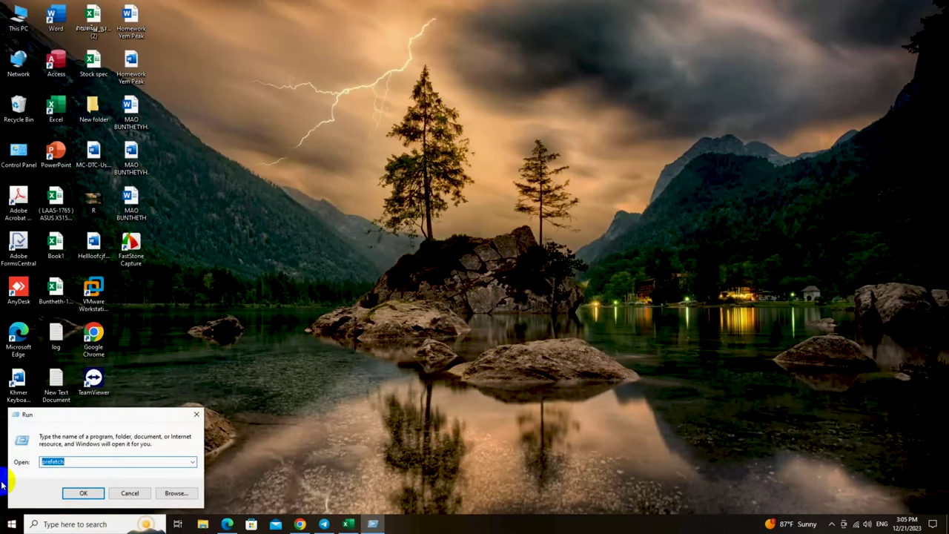
pyautogui.write('t')
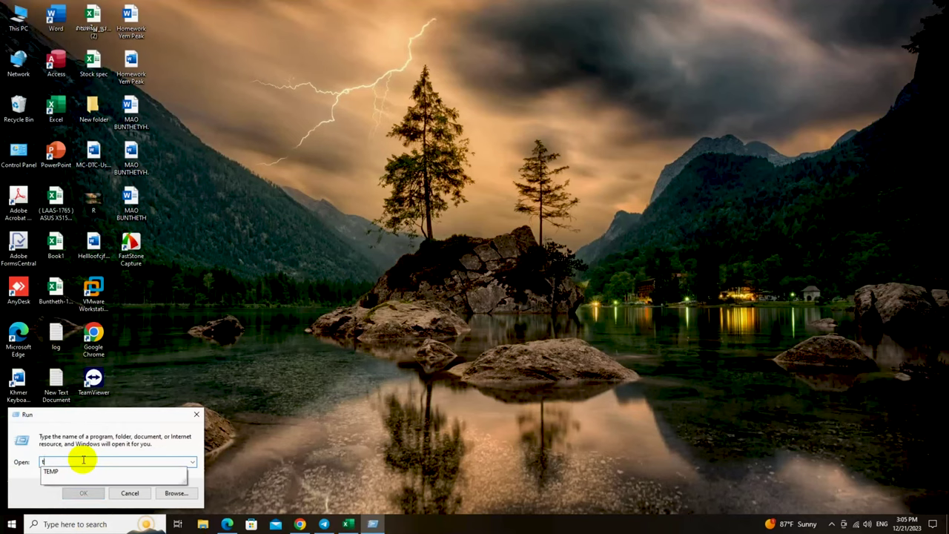
pyautogui.write('emp')
pyautogui.press('Return')
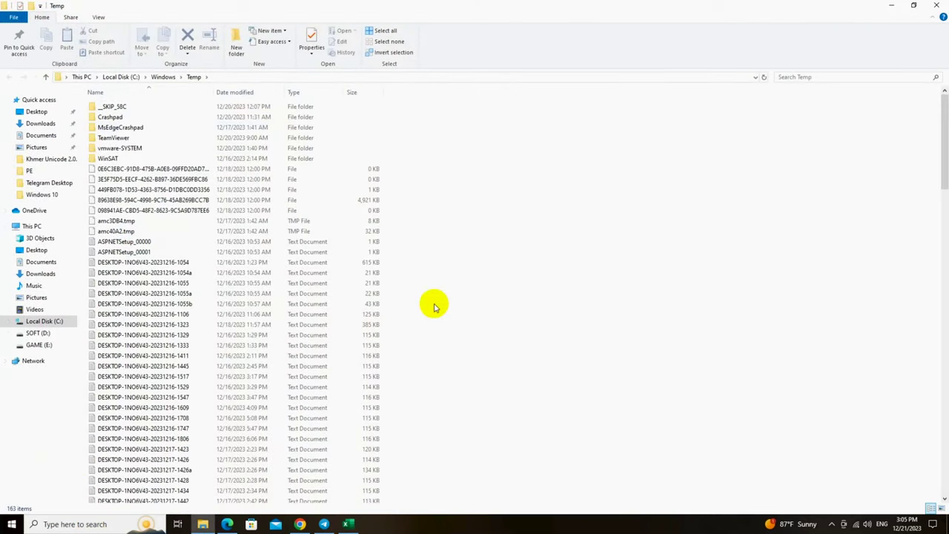
# Delete everything in the Windows Temp folder, skipping all items in use, and close the folder
pyautogui.hotkey('ctrl', 'a')
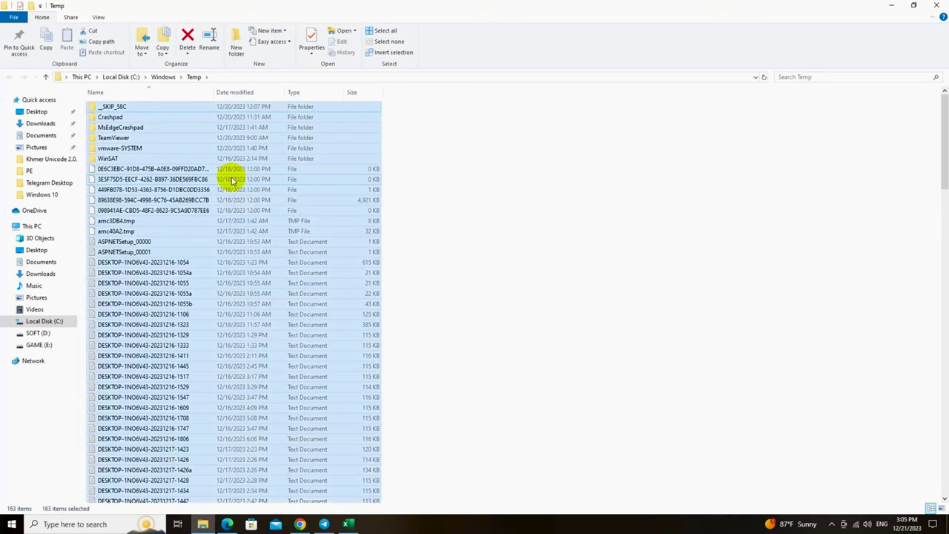
pyautogui.press('Delete')
pyautogui.press('Return')
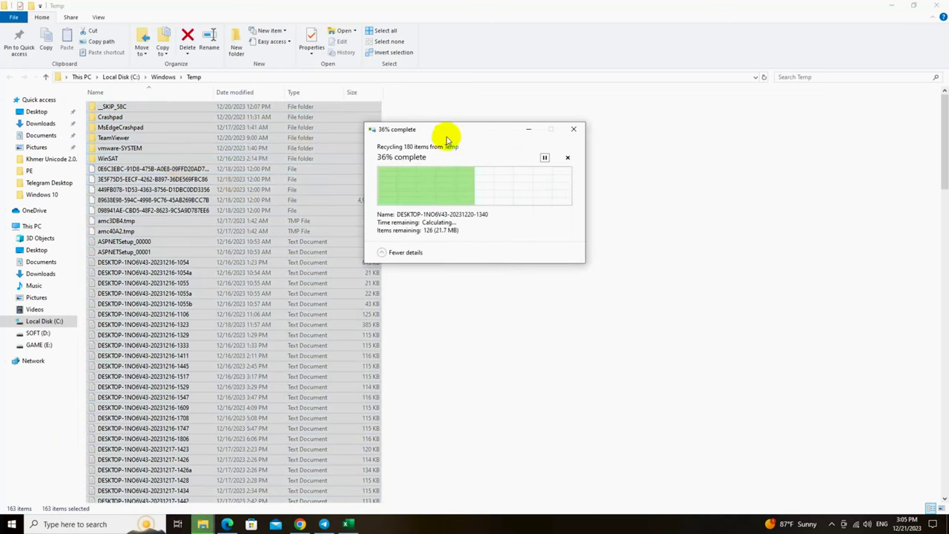
pyautogui.click(382, 221)
pyautogui.click(499, 235)
pyautogui.click(380, 221)
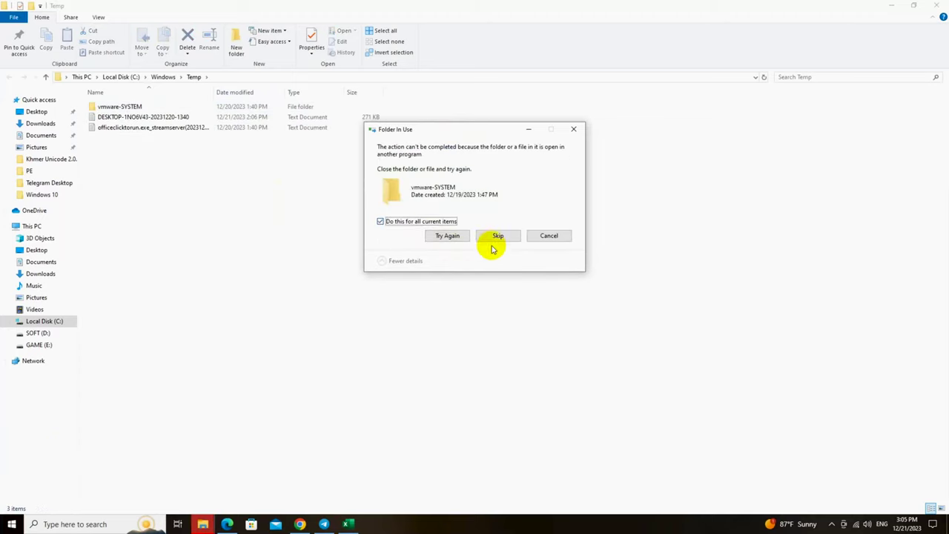
pyautogui.click(498, 235)
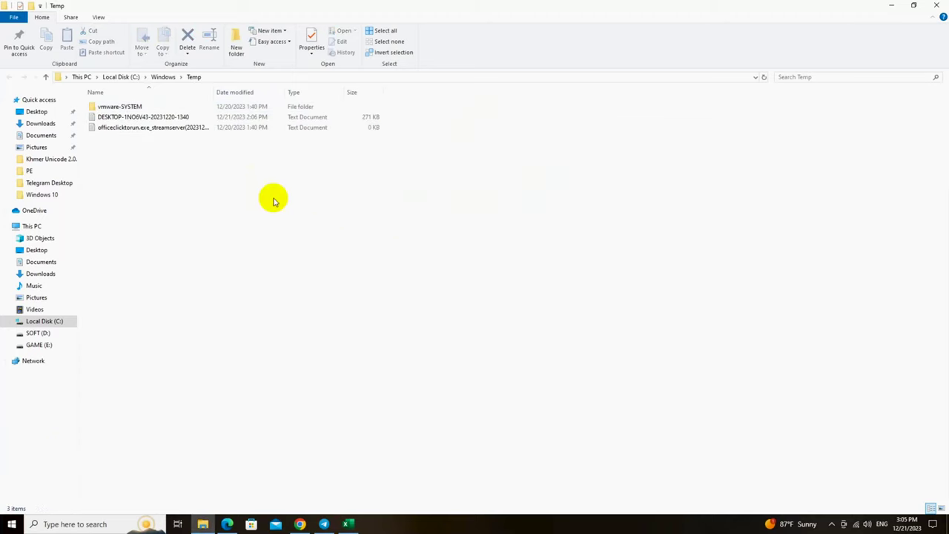
pyautogui.click(938, 6)
# Run "%temp%" and delete everything in the user's AppData\Local\Temp folder
pyautogui.click(52, 524)
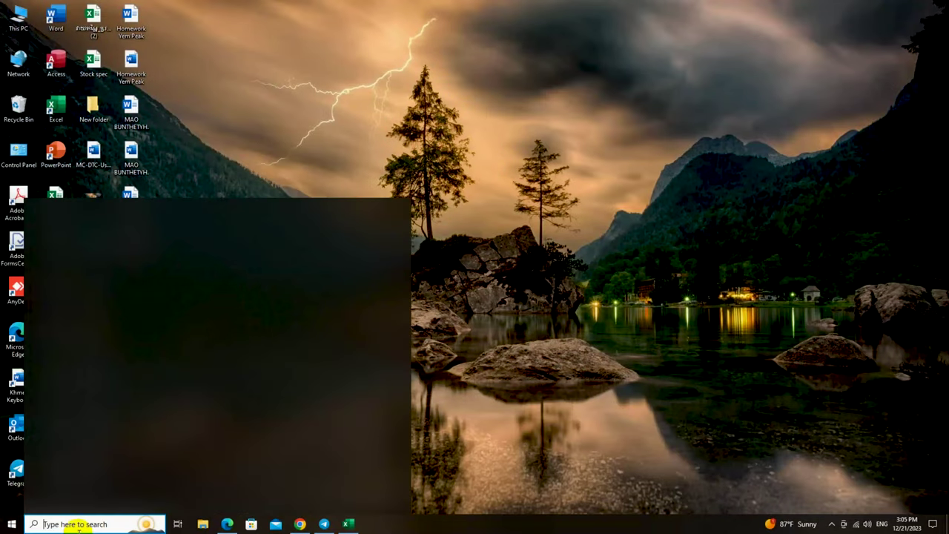
pyautogui.click(71, 334)
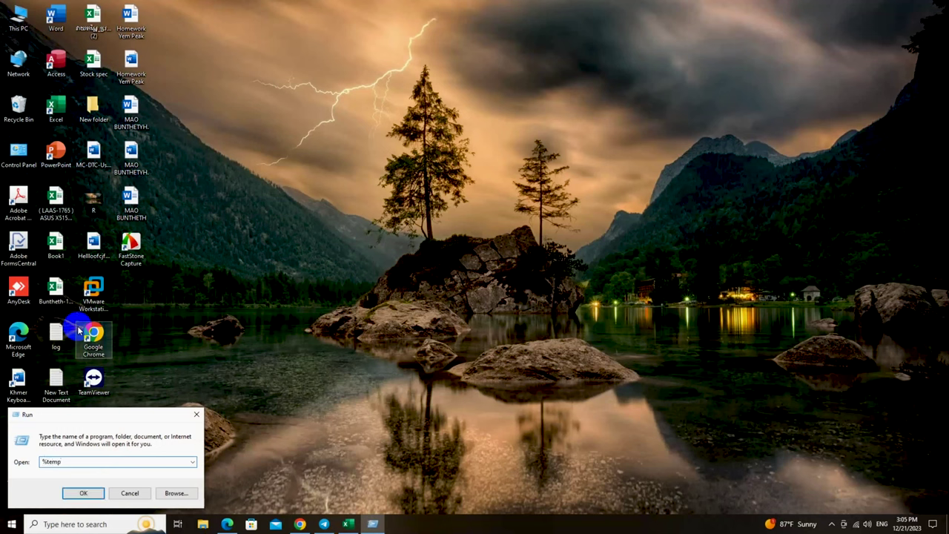
pyautogui.press('Return')
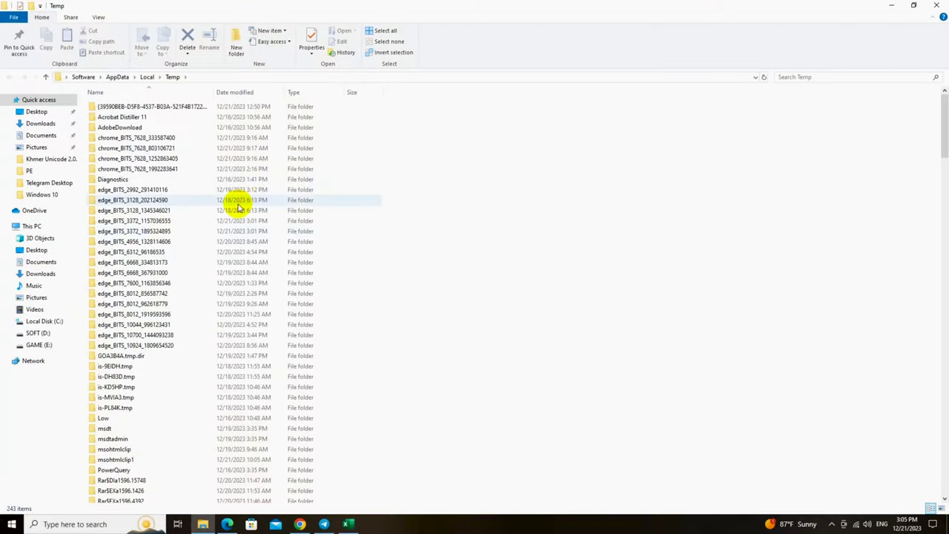
pyautogui.hotkey('ctrl', 'a')
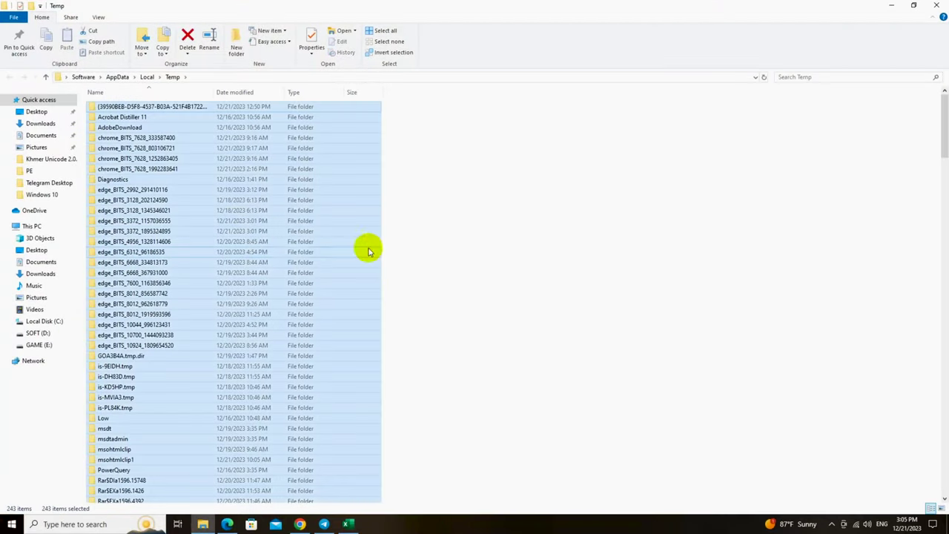
pyautogui.press('Delete')
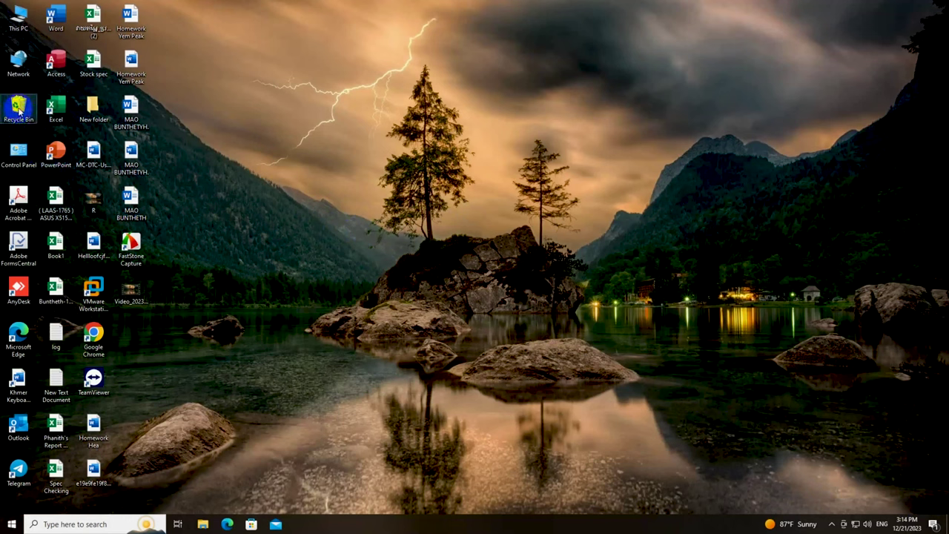
# Empty the Recycle Bin, confirming the permanent deletion of its items
pyautogui.rightClick(18, 109)
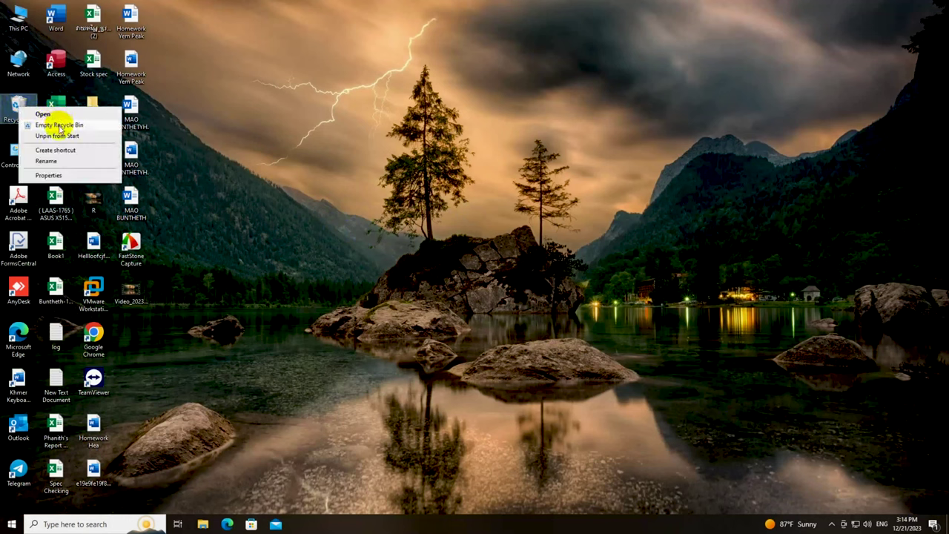
pyautogui.click(59, 125)
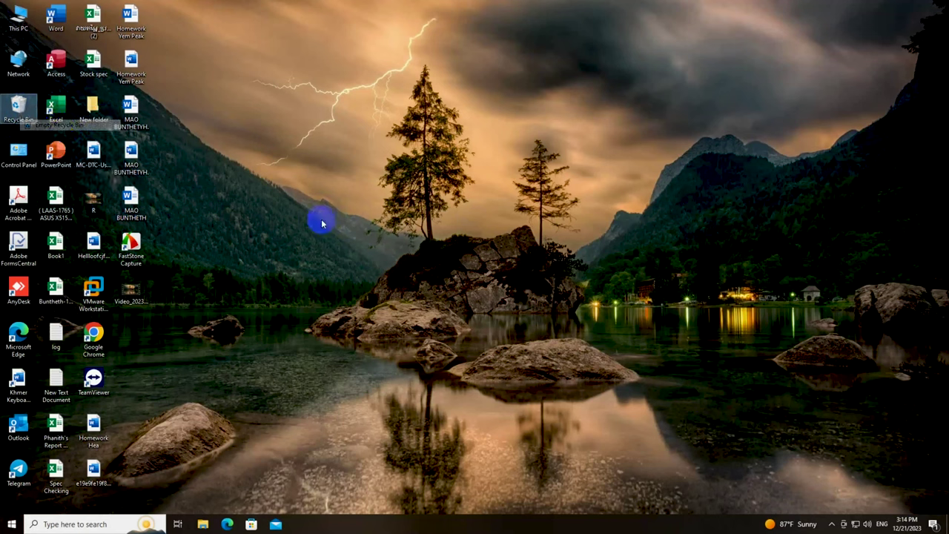
pyautogui.click(511, 269)
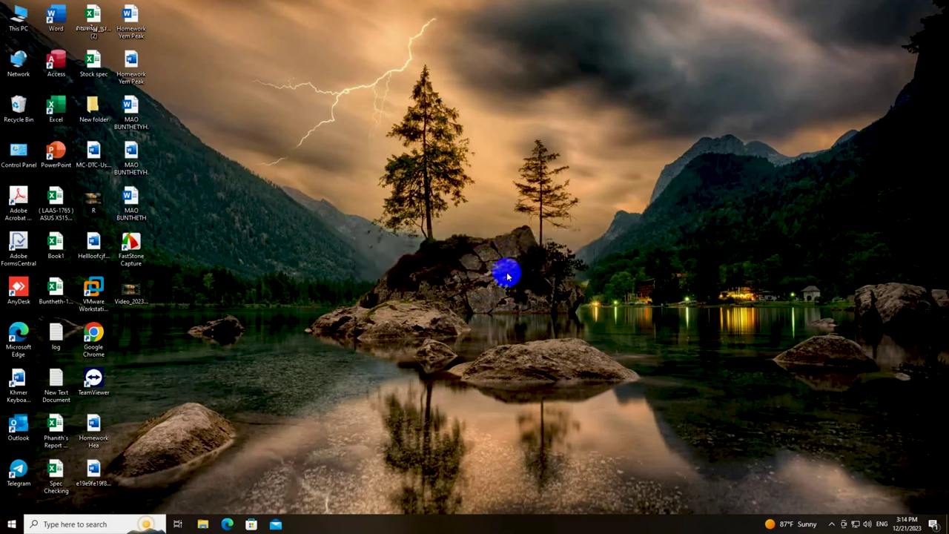
pyautogui.click(225, 214)
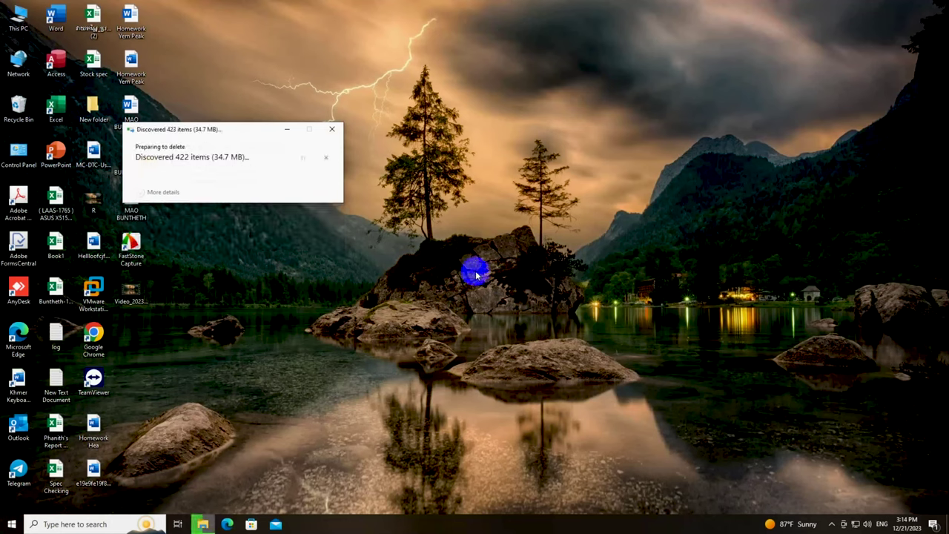
pyautogui.click(472, 189)
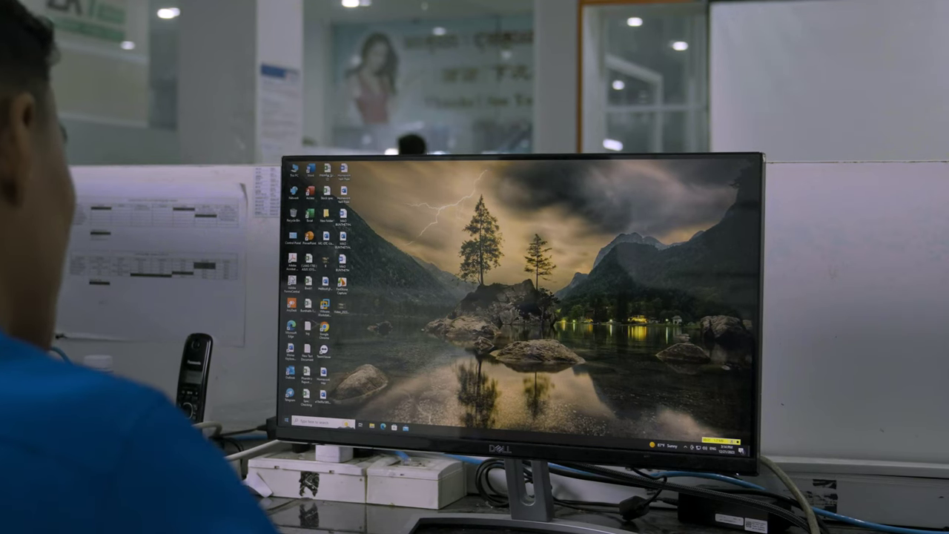
# Restart the computer
pyautogui.press('super')
pyautogui.press('super')
pyautogui.press('super')
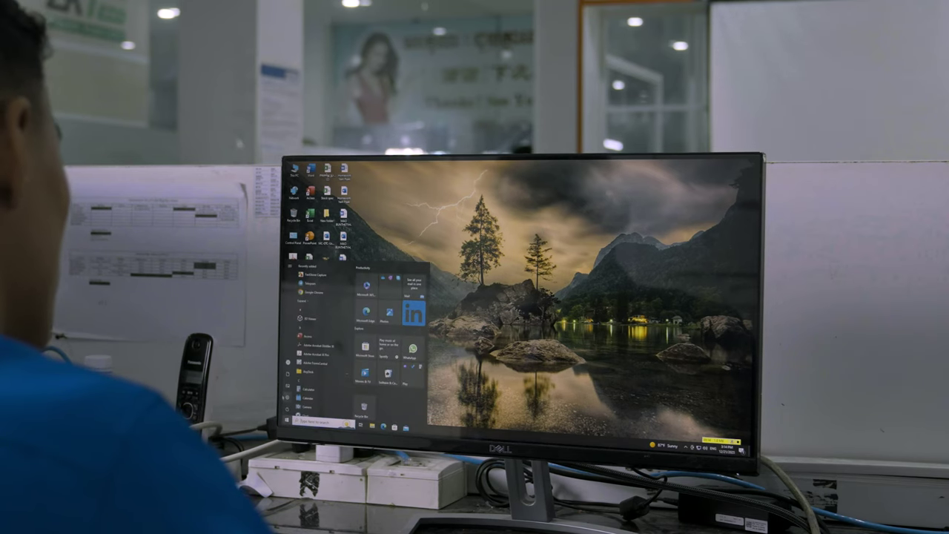
pyautogui.click(296, 409)
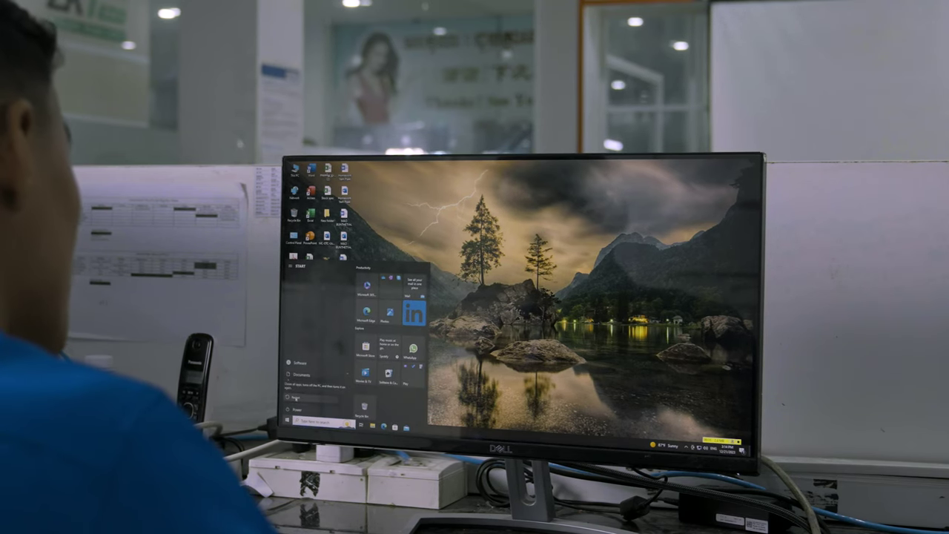
pyautogui.click(296, 398)
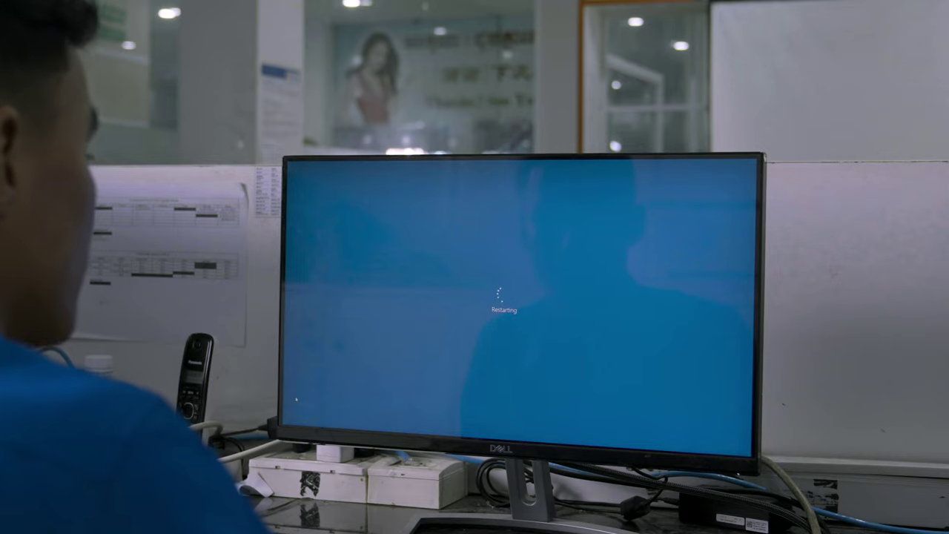